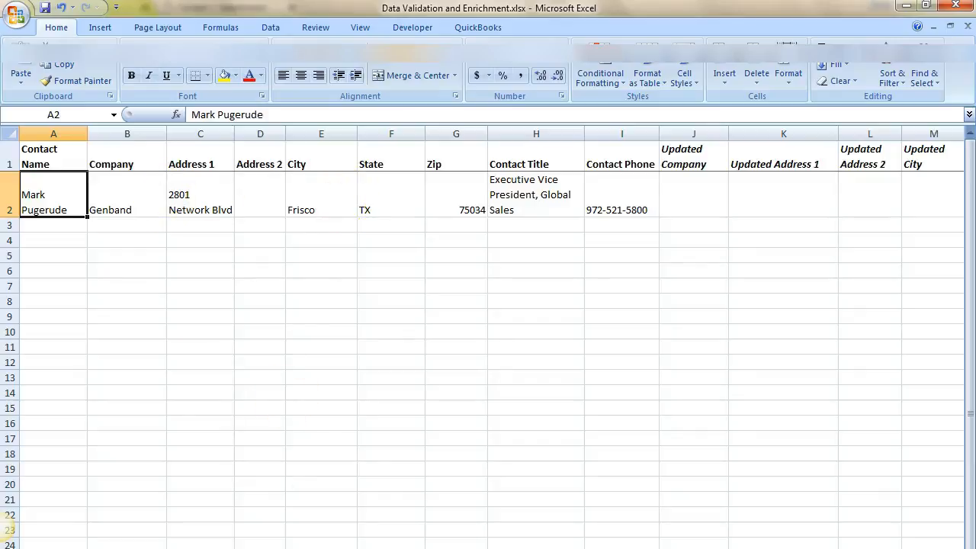
- Search Google with site: linkedIn plus the contact's name and open the top LinkedIn profile result
key("alt+Tab")
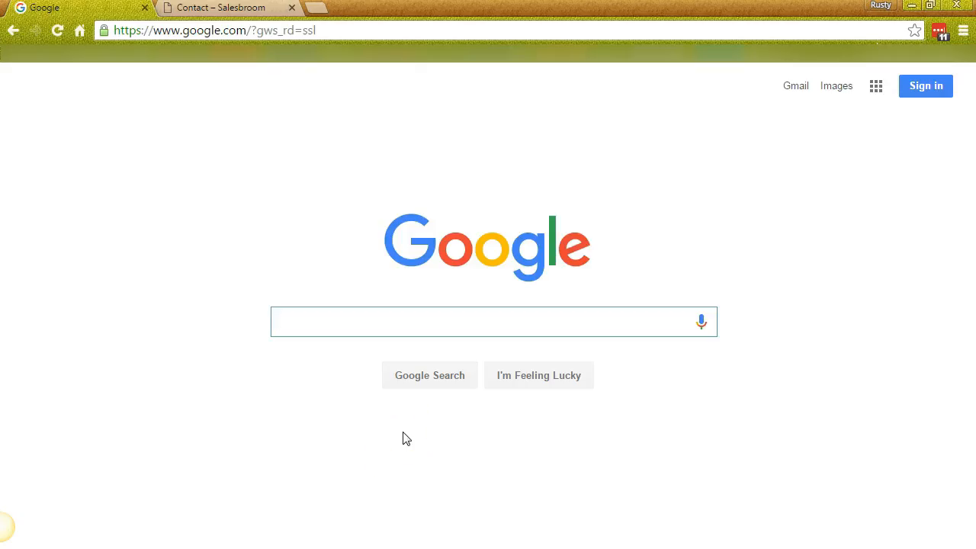
type("site")
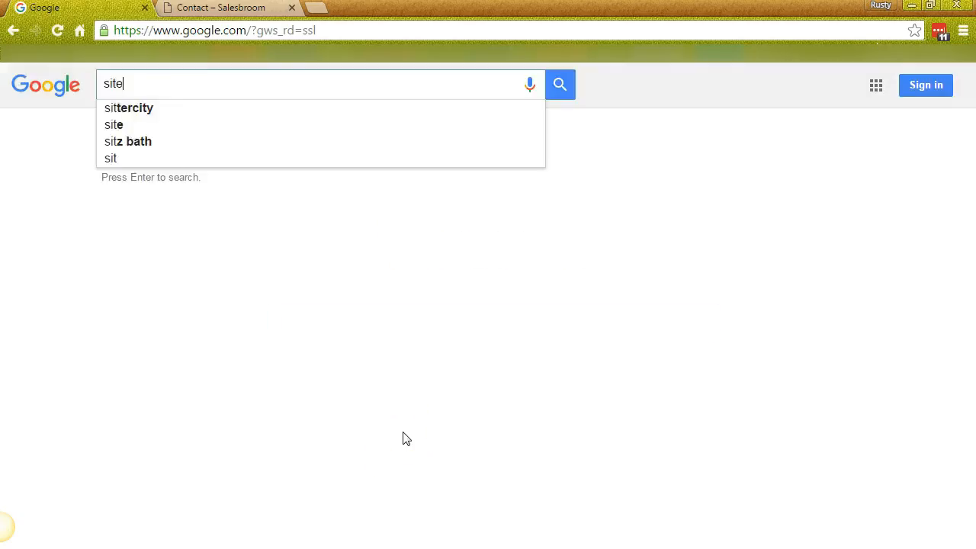
type(": linkedIn")
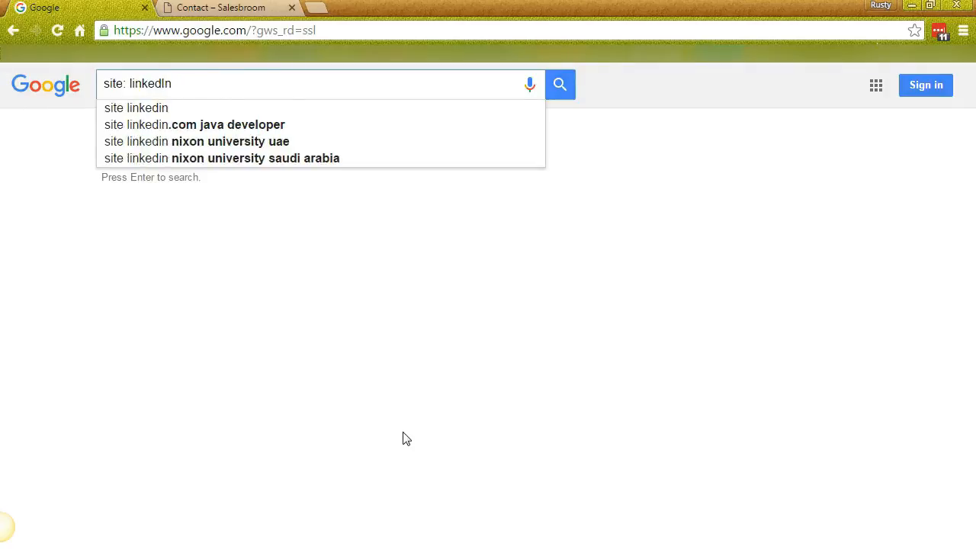
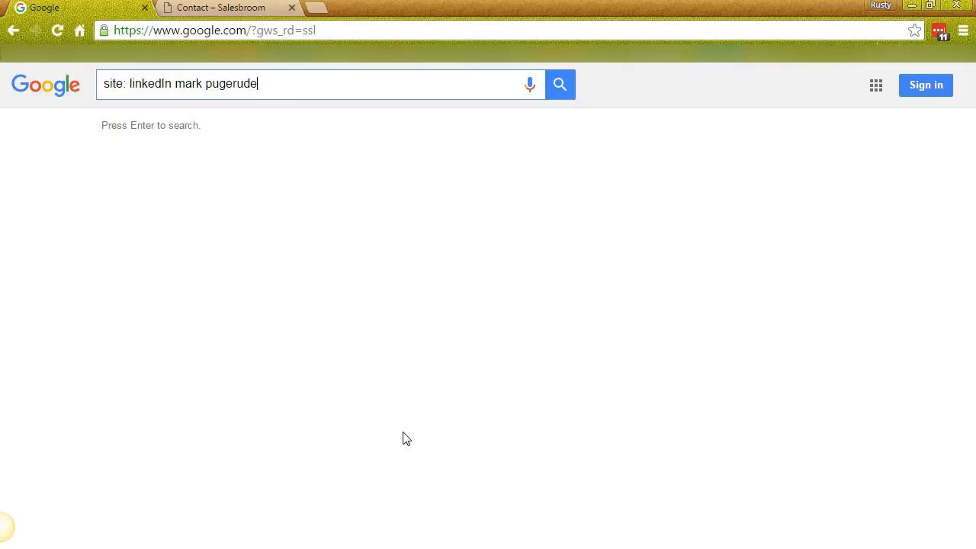
key("Return")
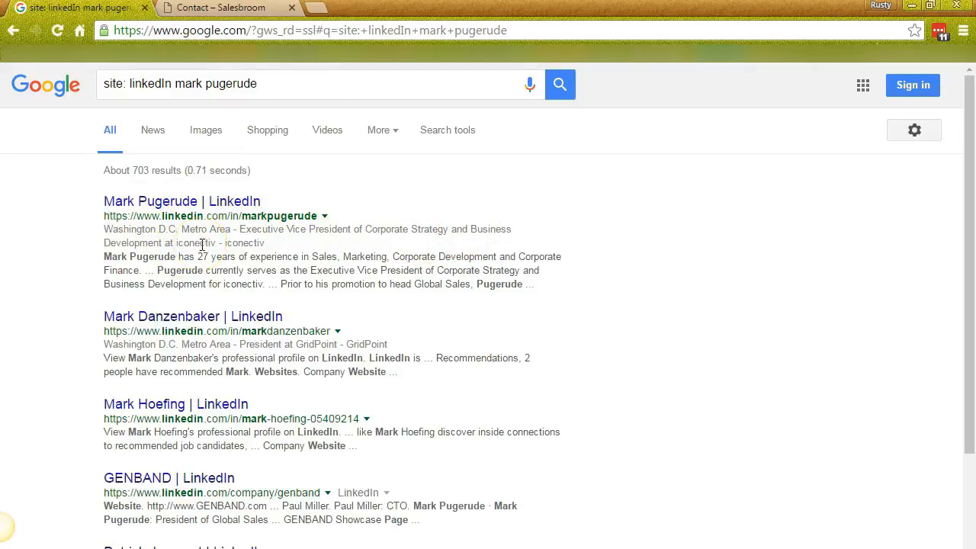
left_click(170, 203)
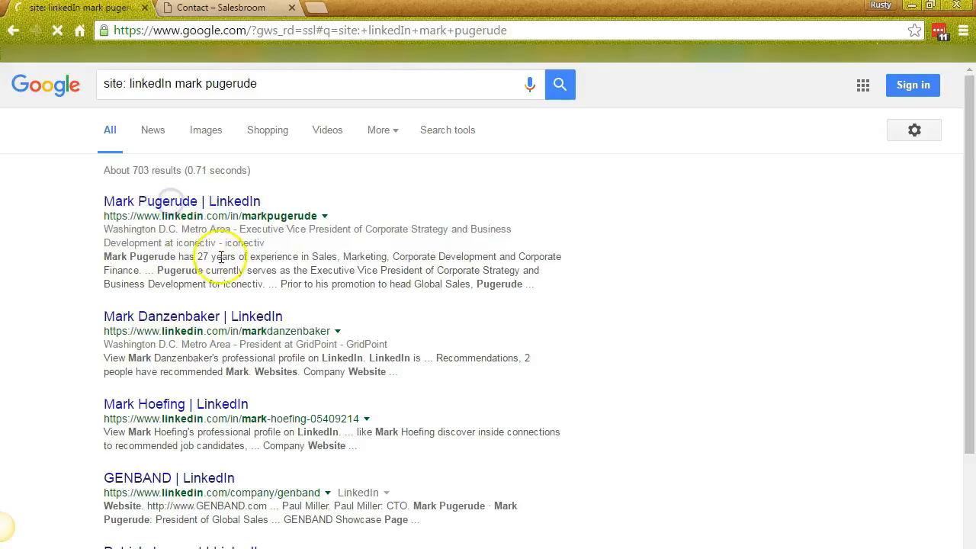
left_click(767, 203)
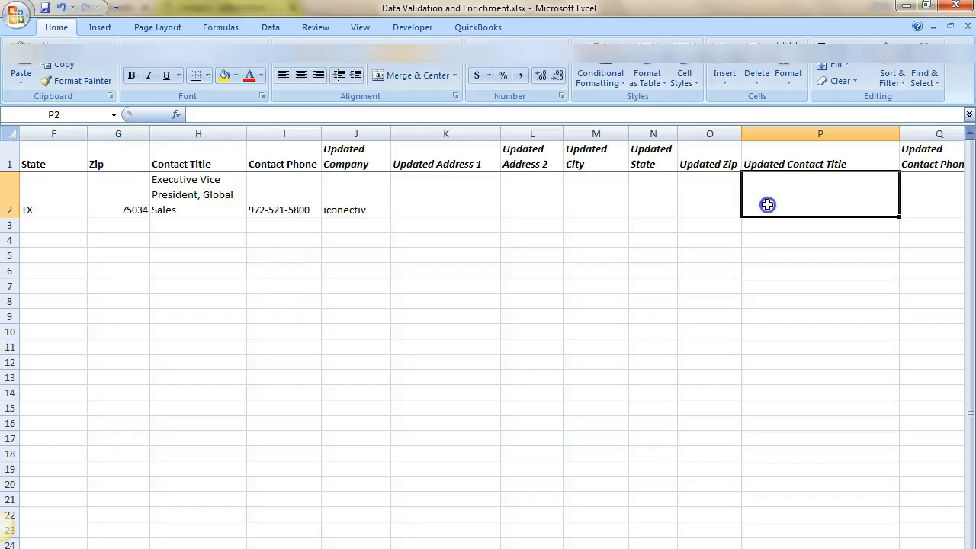
- Enter 'EVP, Corp. Strategy and Bus. Dev.' as the contact's updated title in P2
type("EV")
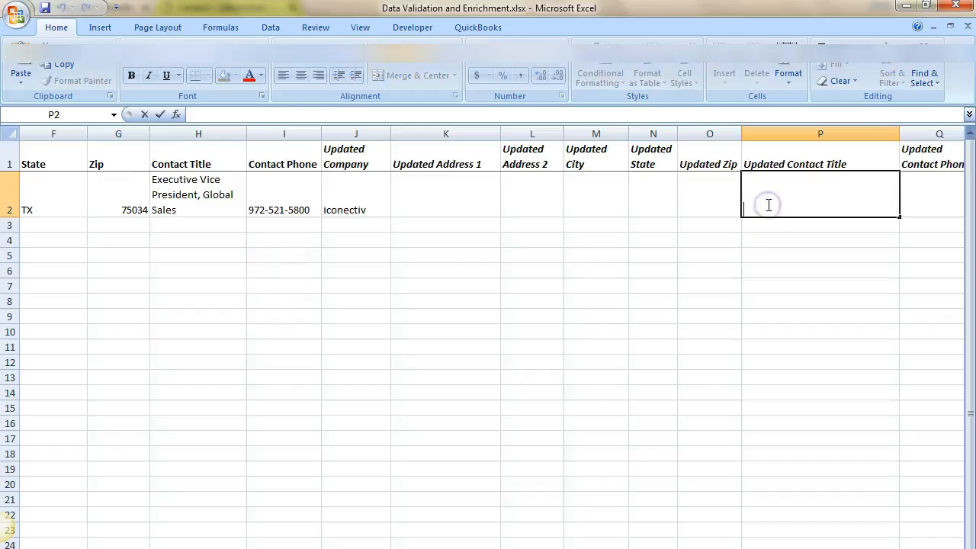
type("P")
type(", Crop")
key("BackSpace")
key("BackSpace")
key("BackSpace")
type("orp. Strate")
key("BackSpace")
type("tegy and Bus. Dev.")
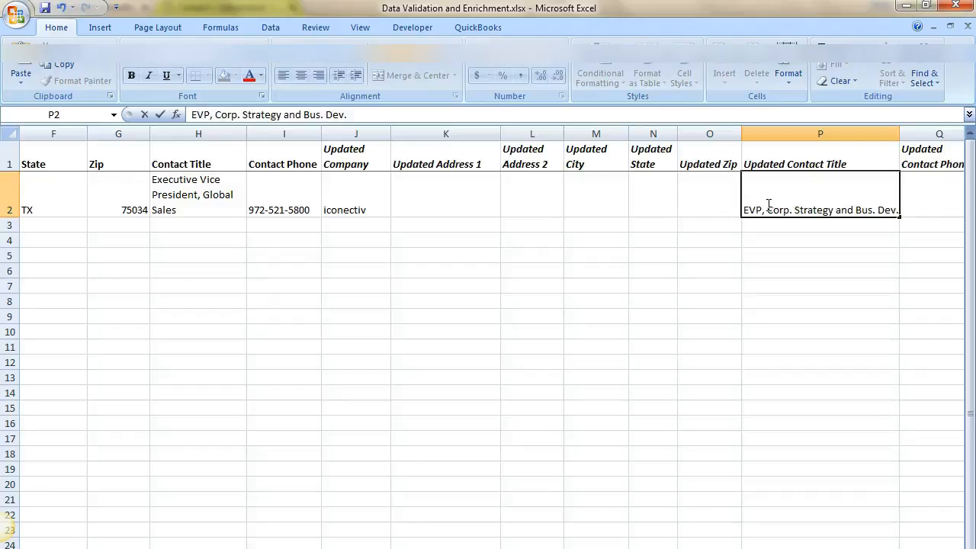
key("Return")
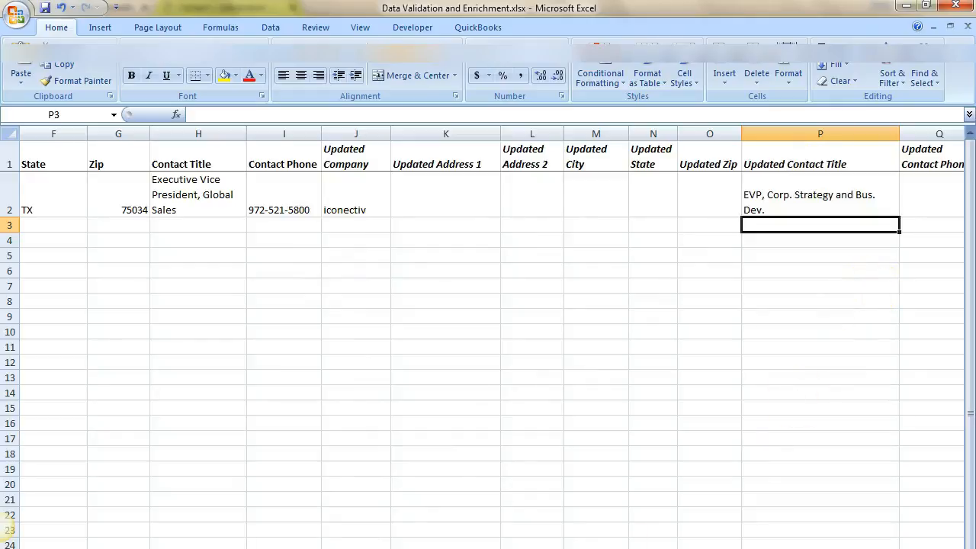
- Load iconectiv.com in a new tab and open the contact's bio from the Management Team page
key("alt+Tab")
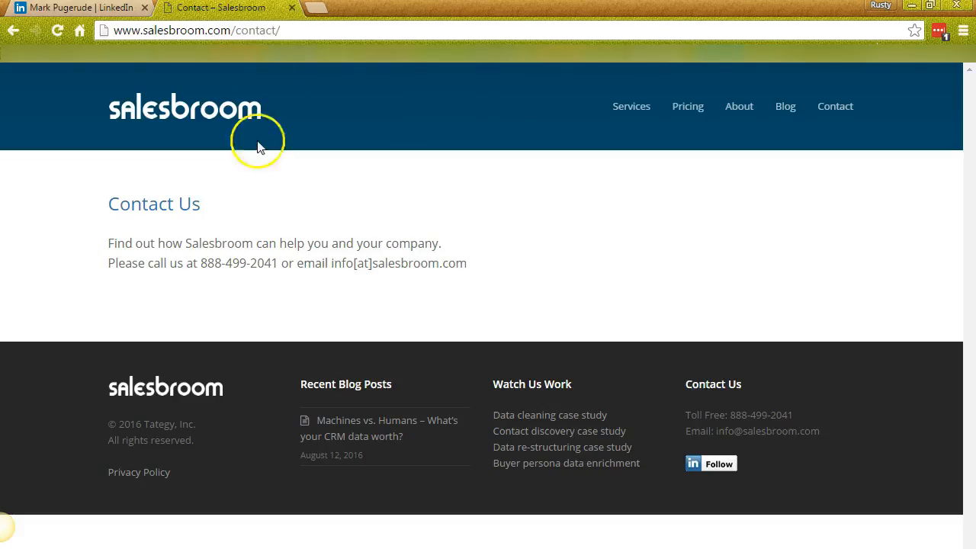
left_click(323, 9)
left_click(84, 8)
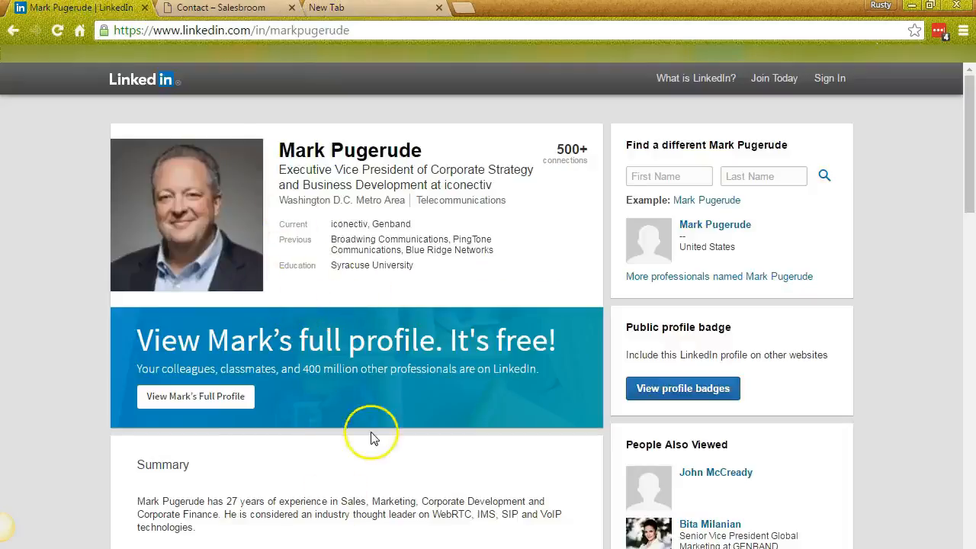
left_click(403, 11)
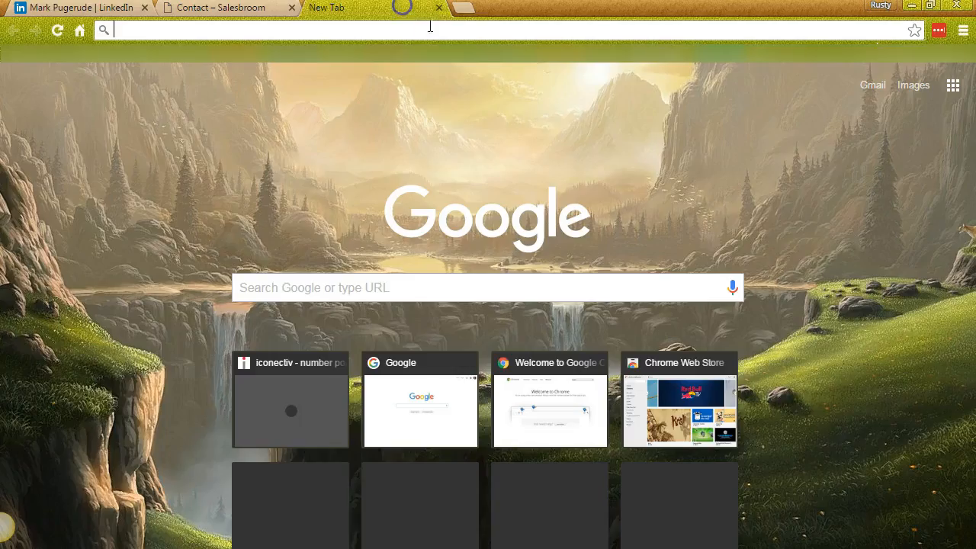
type("ic")
key("Return")
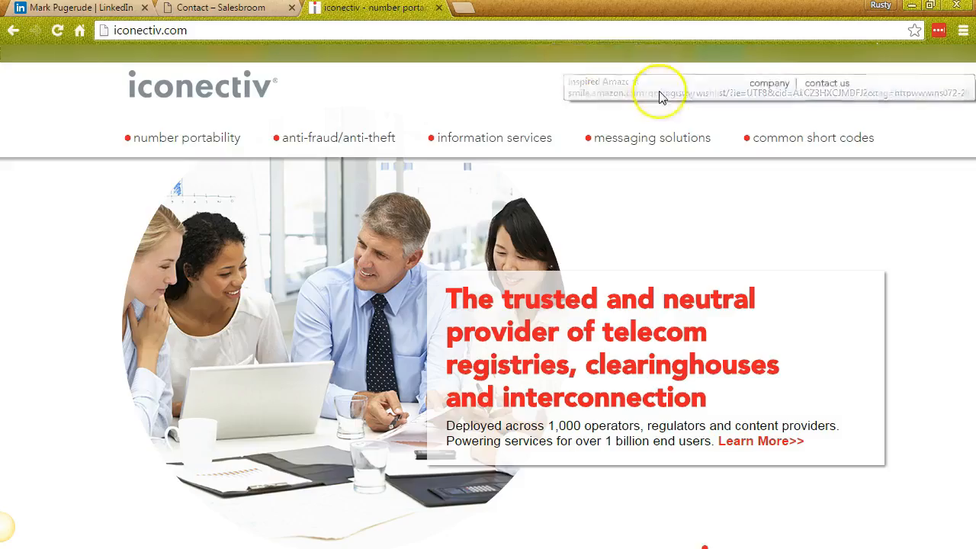
mouse_move(778, 87)
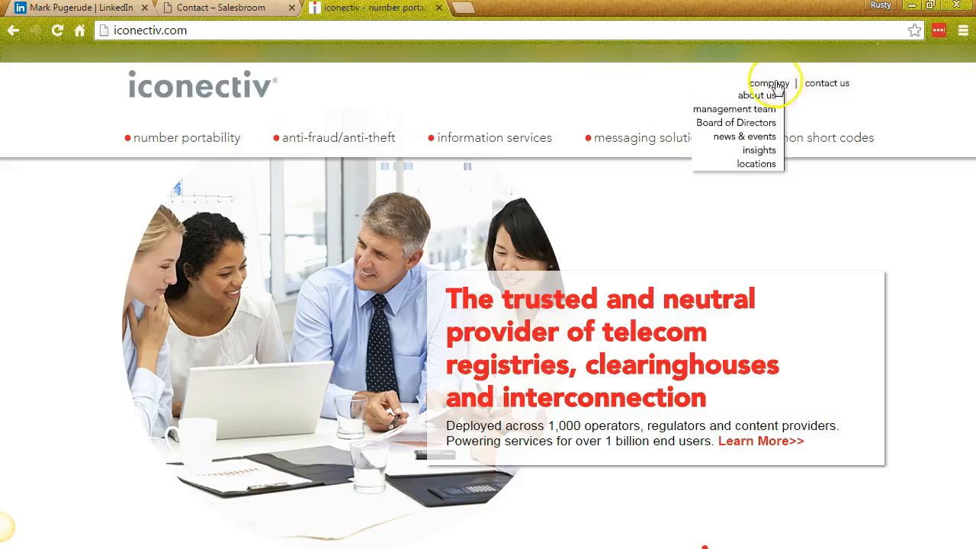
left_click(750, 111)
scroll(370, 427, "down", 3)
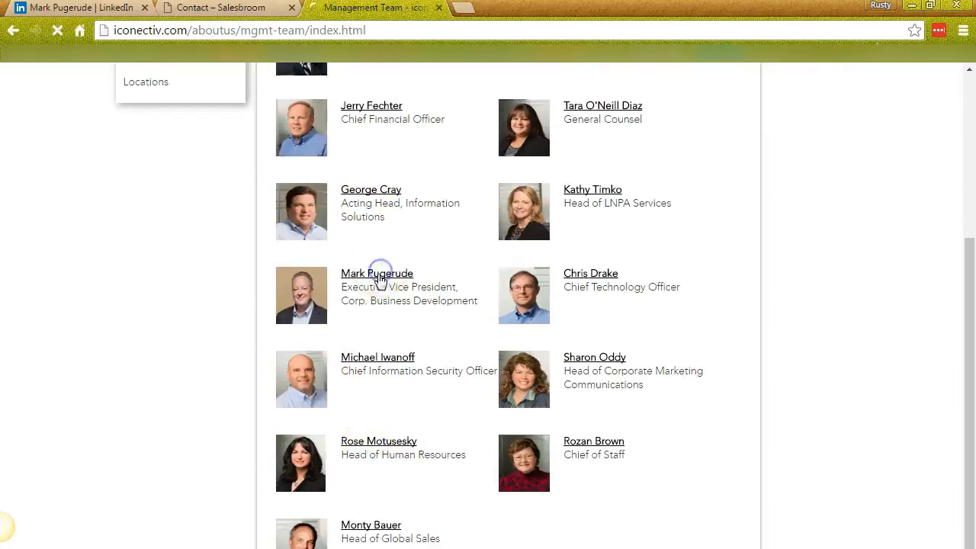
left_click(377, 273)
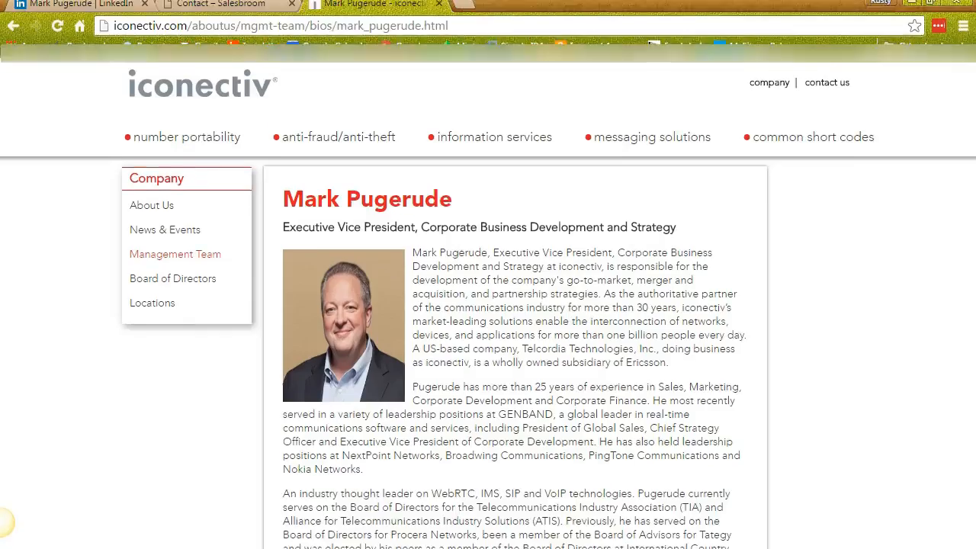
left_click(812, 92)
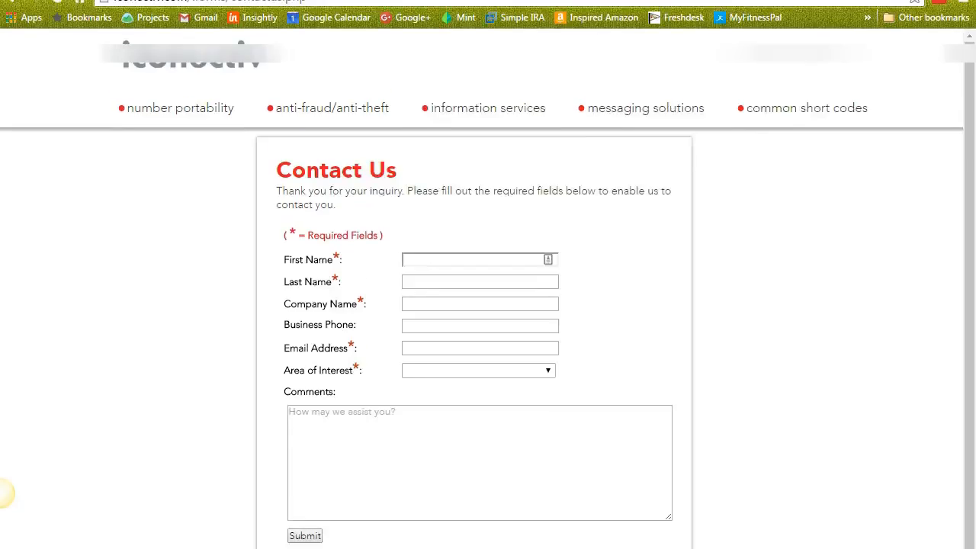
mouse_move(762, 53)
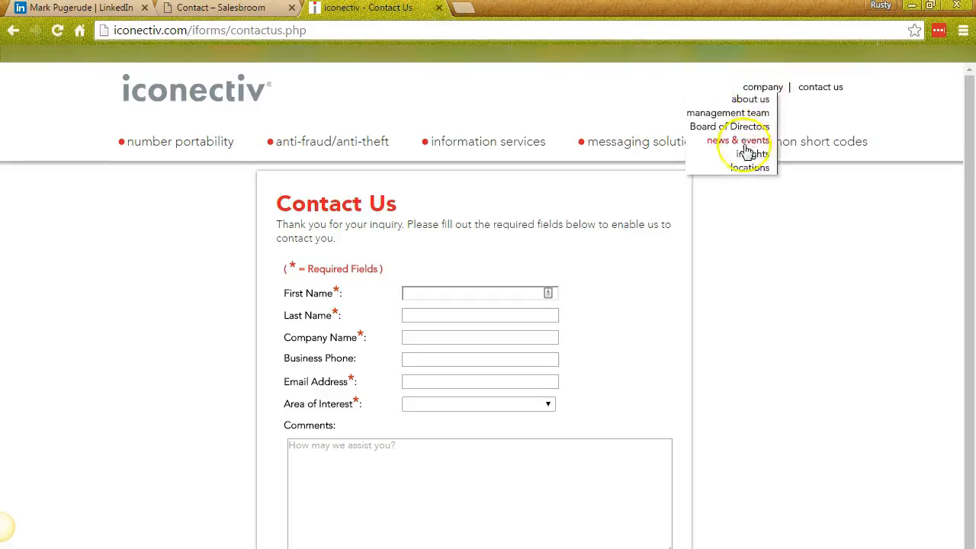
left_click(743, 167)
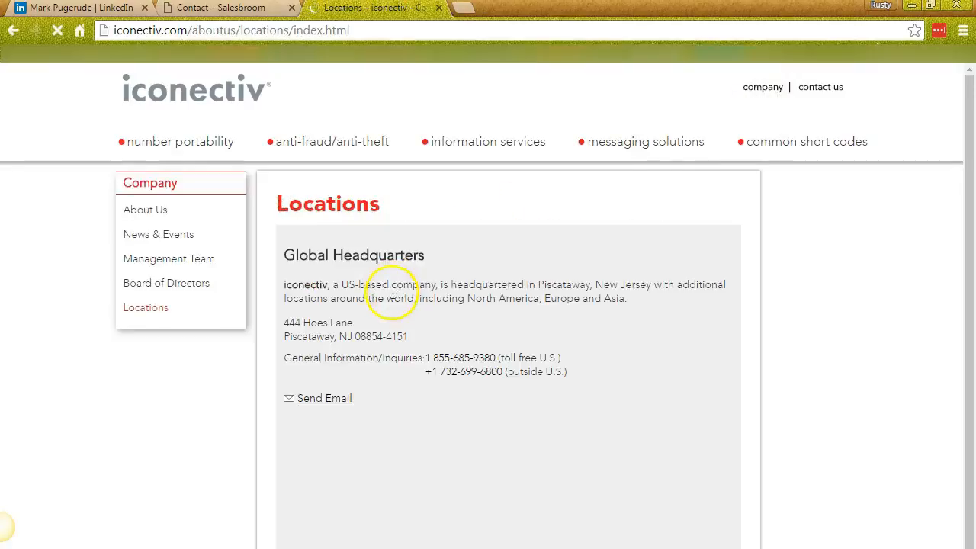
left_click_drag(496, 357, 442, 356)
right_click(436, 360)
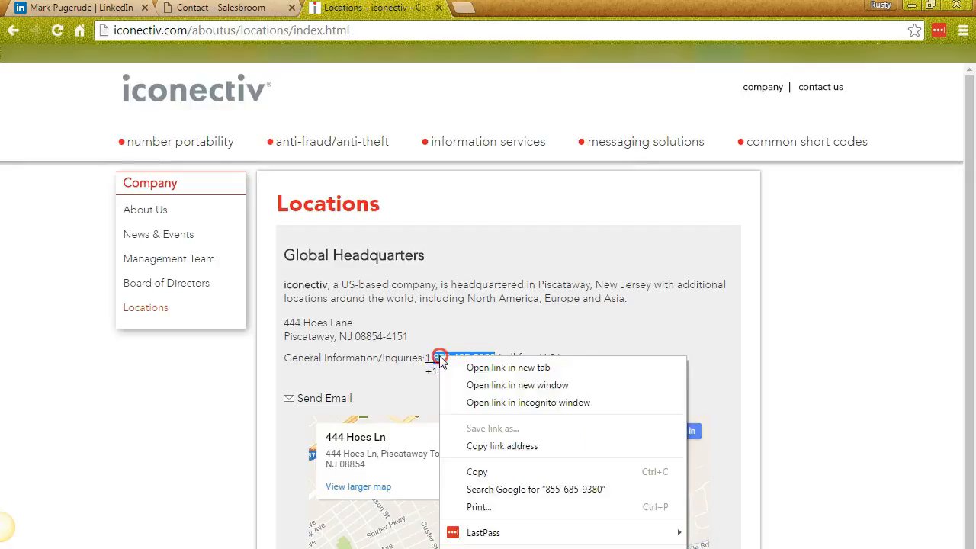
left_click(457, 471)
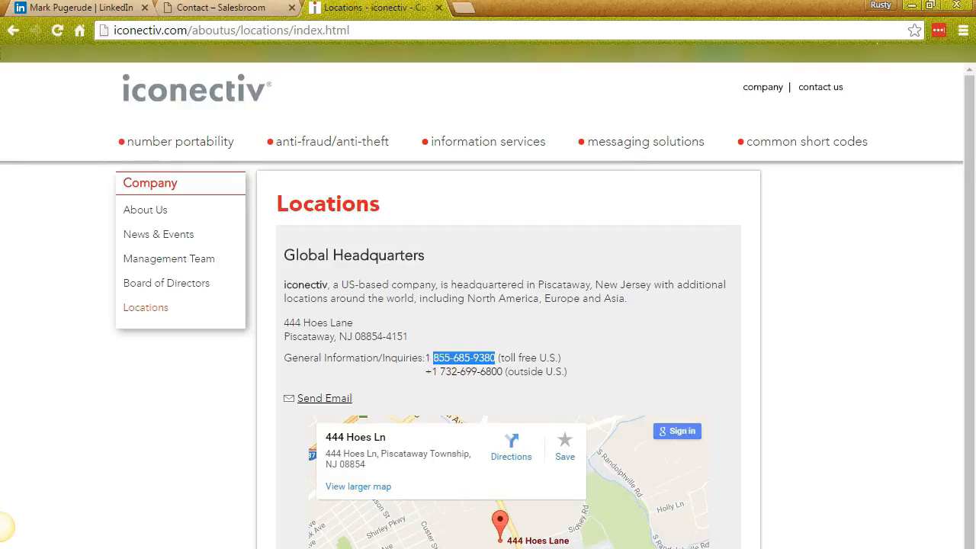
key("alt+Tab")
left_click(922, 210)
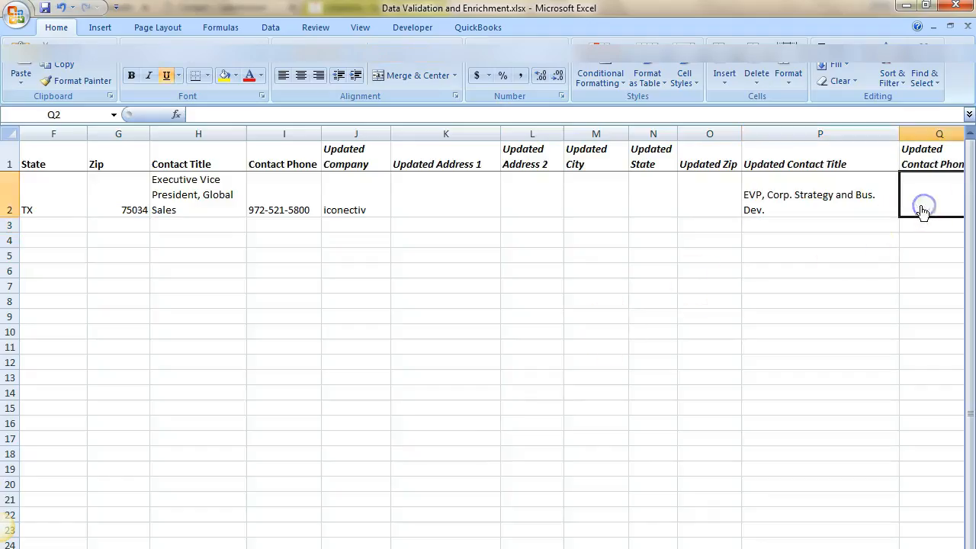
key("ctrl+v")
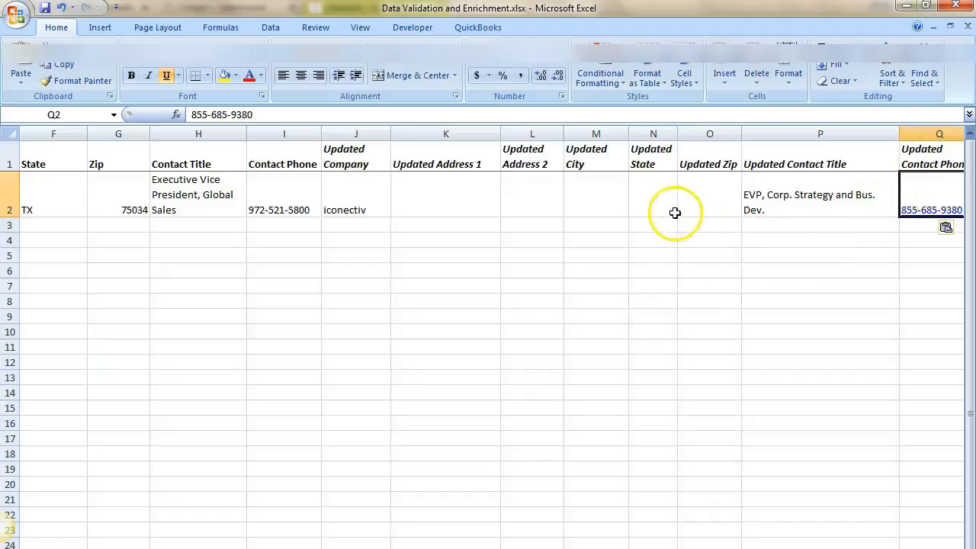
left_click(474, 192)
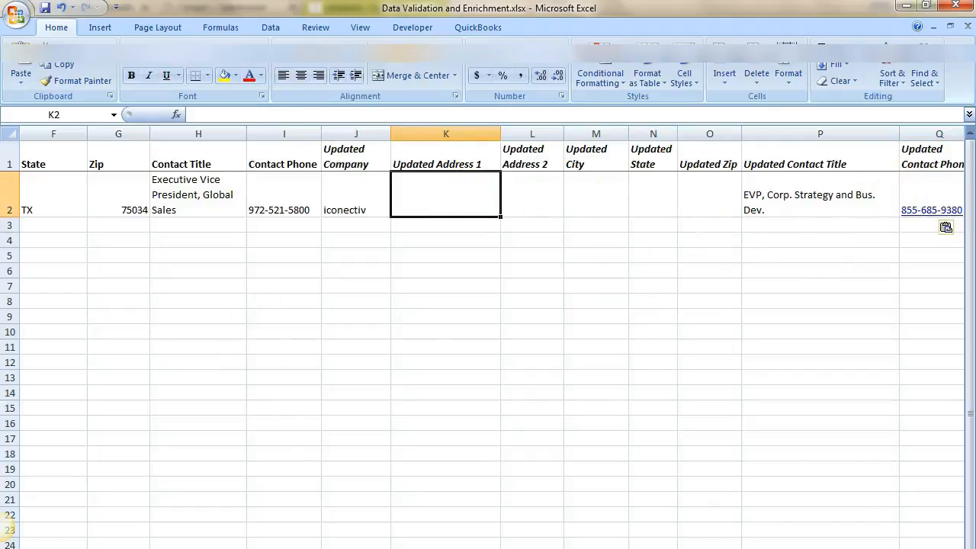
key("alt+Tab")
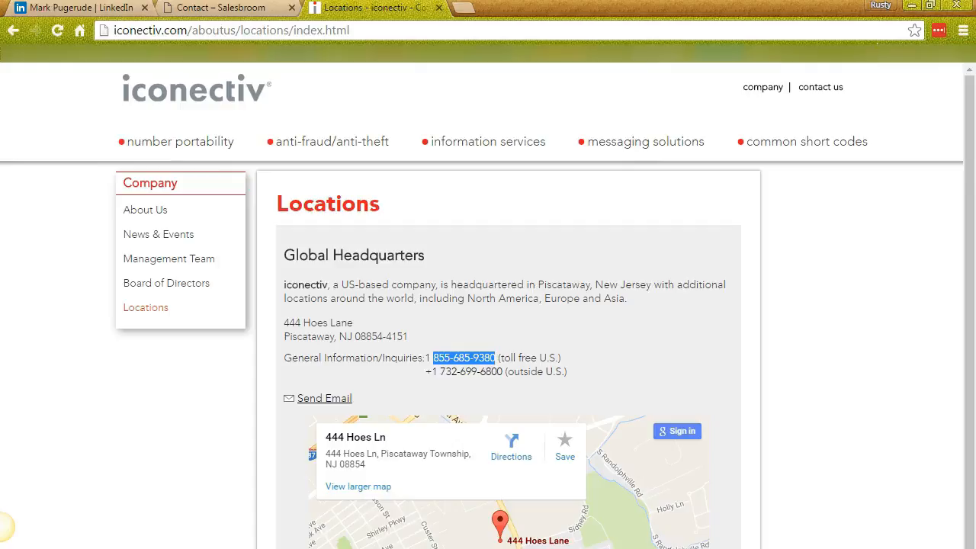
left_click_drag(355, 324, 282, 319)
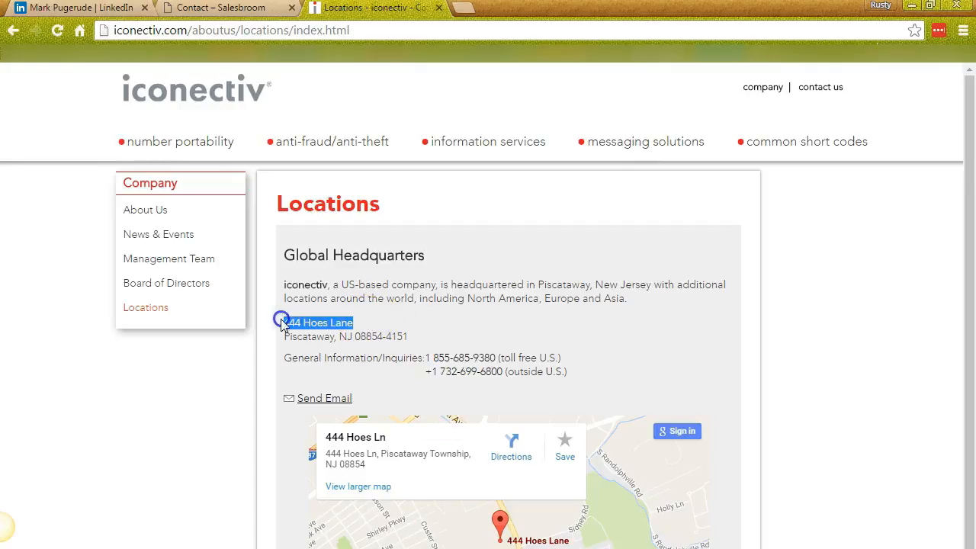
key("alt+Tab")
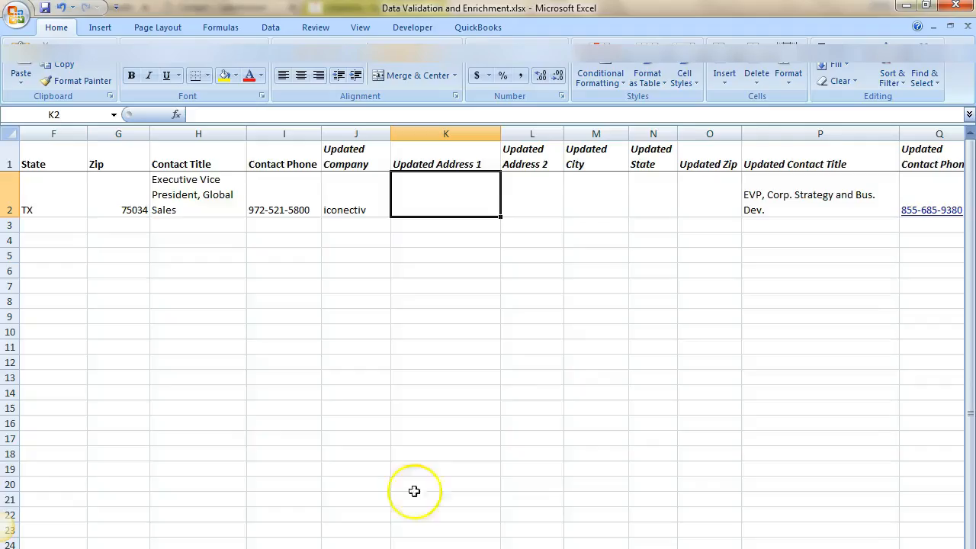
key("ctrl+v")
- Enter city Piscataway in M2 and state NJ in N2
left_click(652, 198)
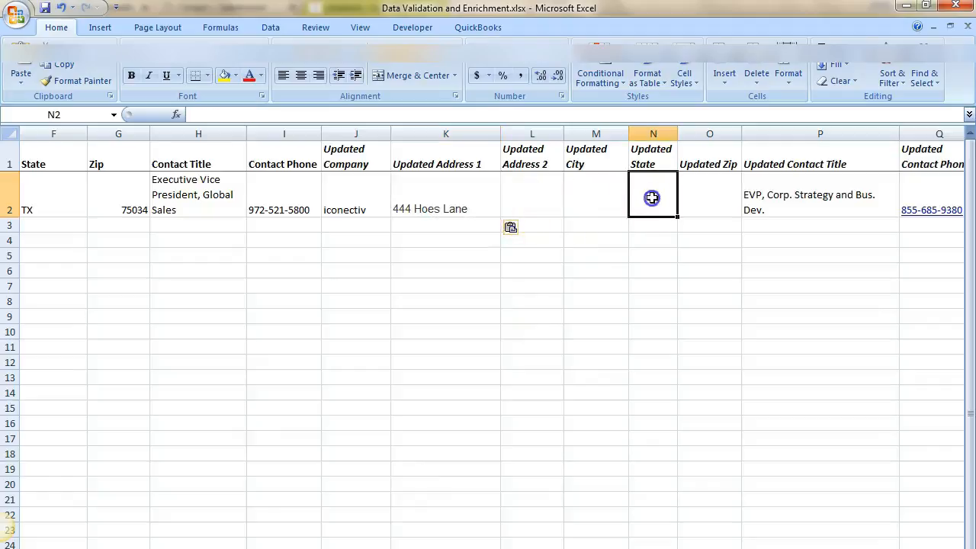
type("Piscataway")
key("Tab")
left_click_drag(677, 133, 687, 133)
left_click(679, 208)
key("ctrl+x")
key("Left")
key("ctrl+v")
key("Right")
type("NJ")
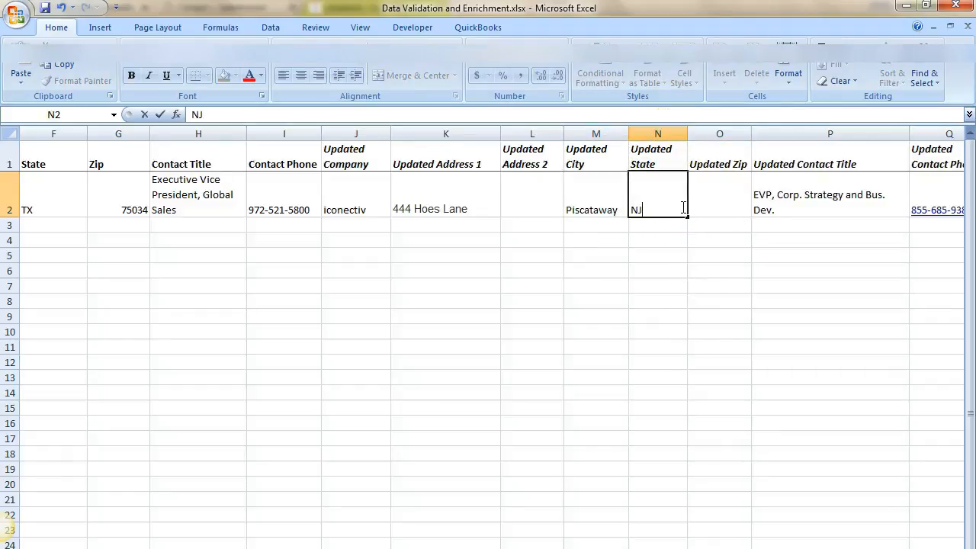
key("Tab")
- Copy ZIP code 08854-4151 from the Locations page into O2
key("alt+Tab")
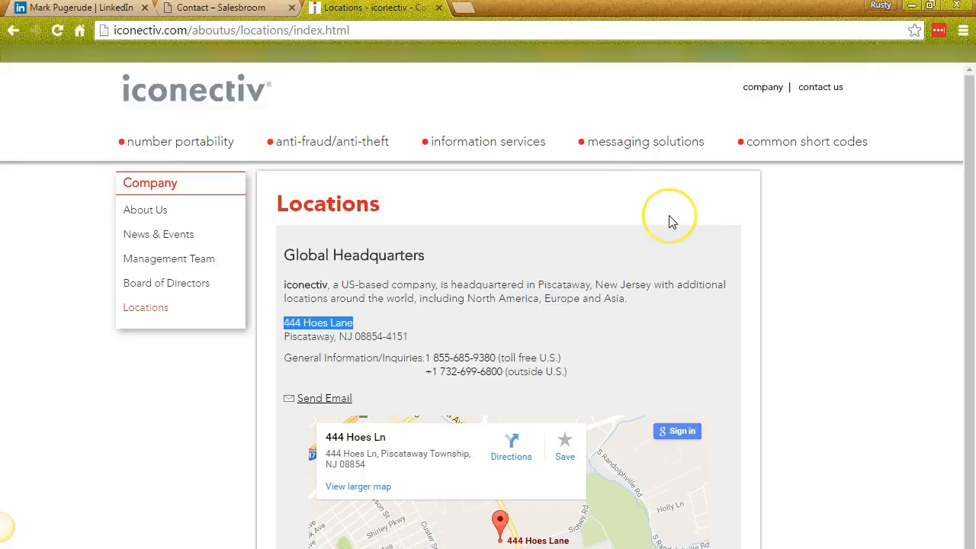
left_click_drag(409, 336, 357, 341)
key("ctrl+c")
key("alt+Tab")
key("ctrl+v")
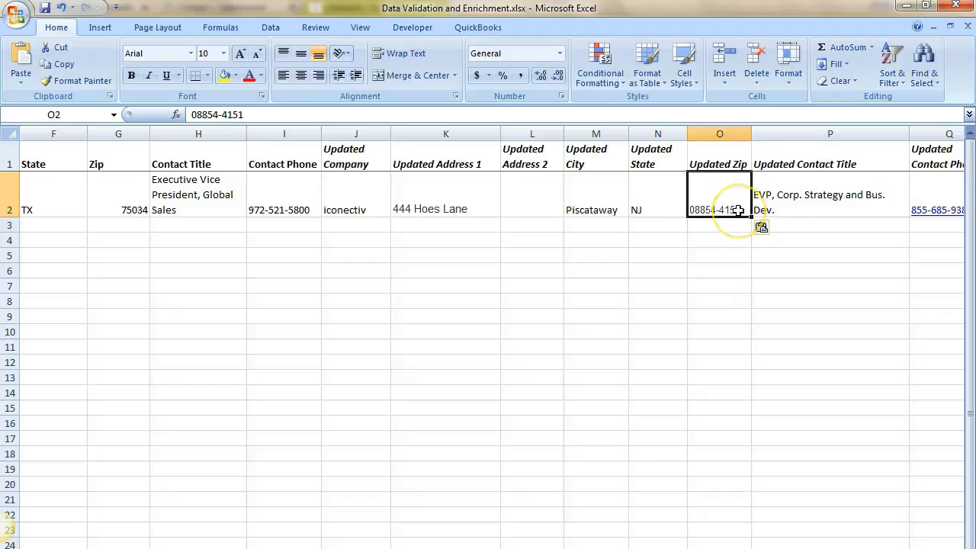
- Note in R2 that the contact left Genband for iconectiv and works in Washington DC, not NJ
key("Right")
key("Right")
key("Right")
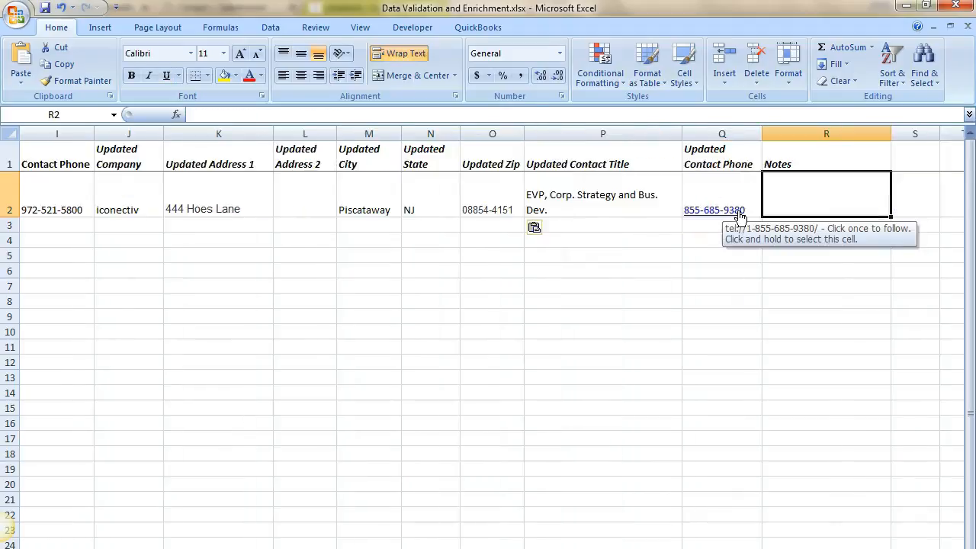
type("Contact has left")
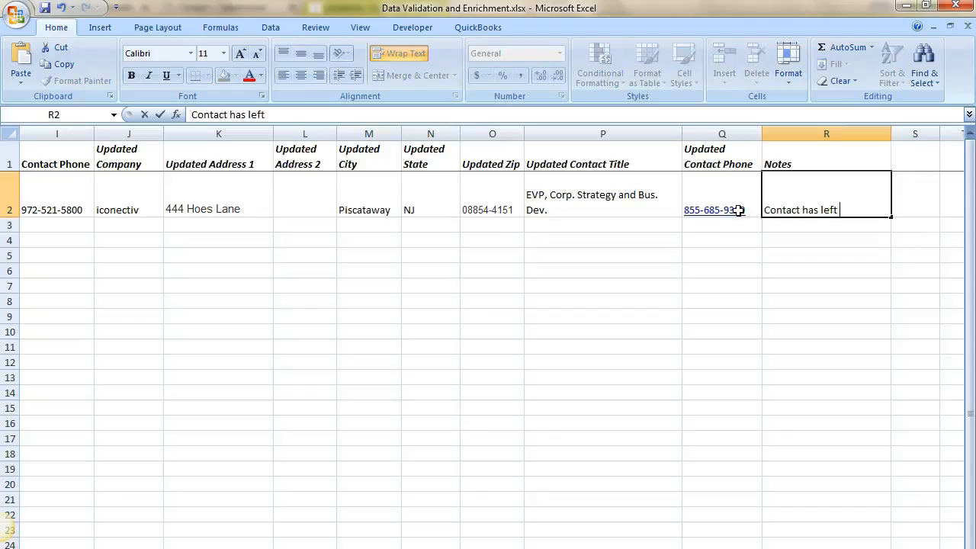
type(" Genband and is now at i")
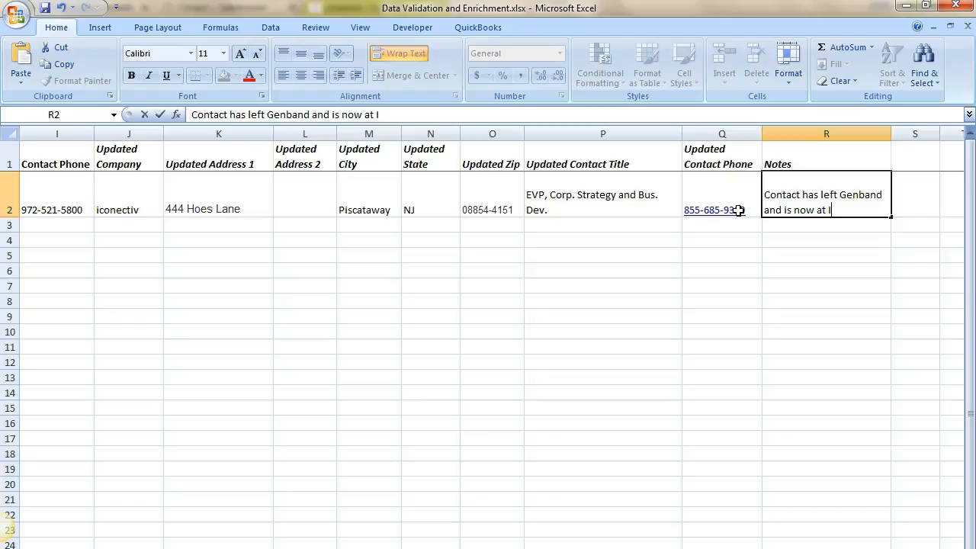
type("conectiv")
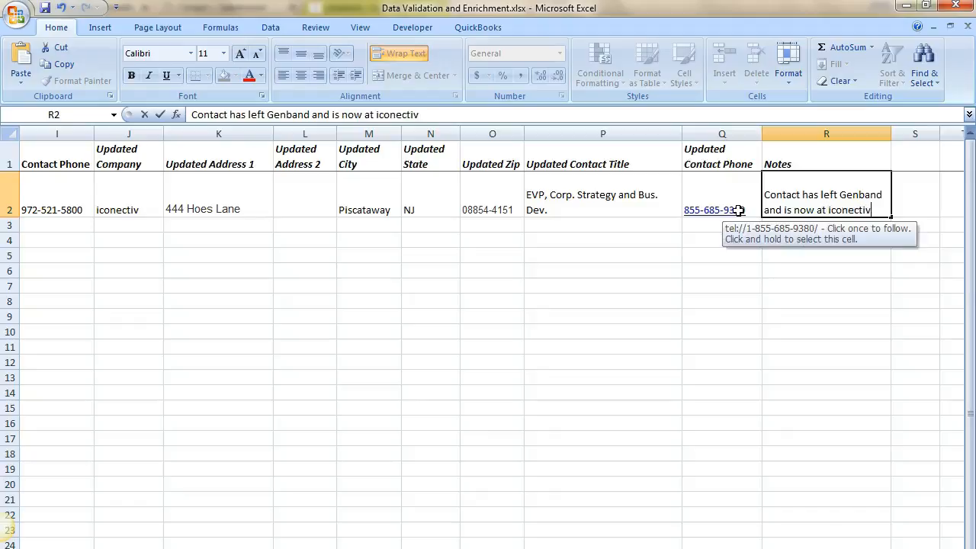
type("; per LinkedIN")
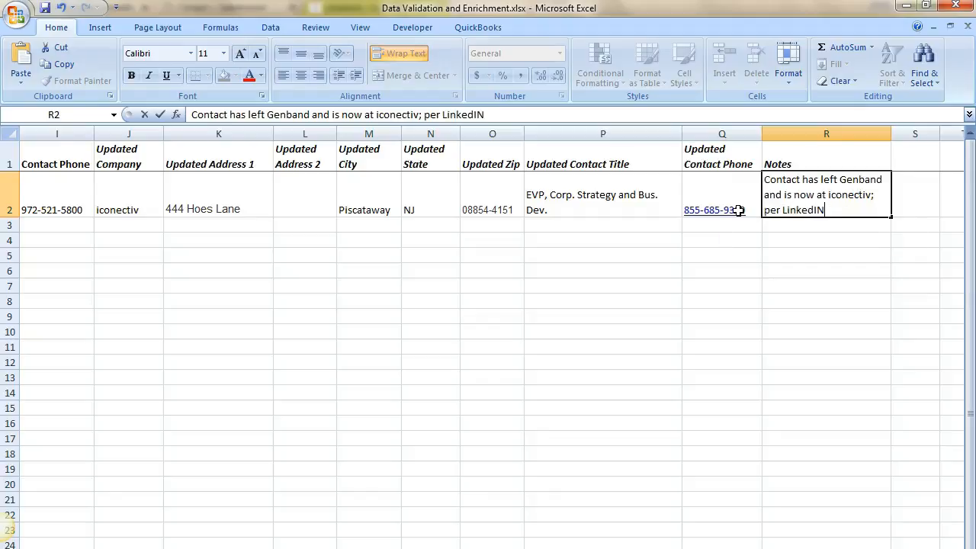
type(",")
key("BackSpace")
type("Contact appears to wor")
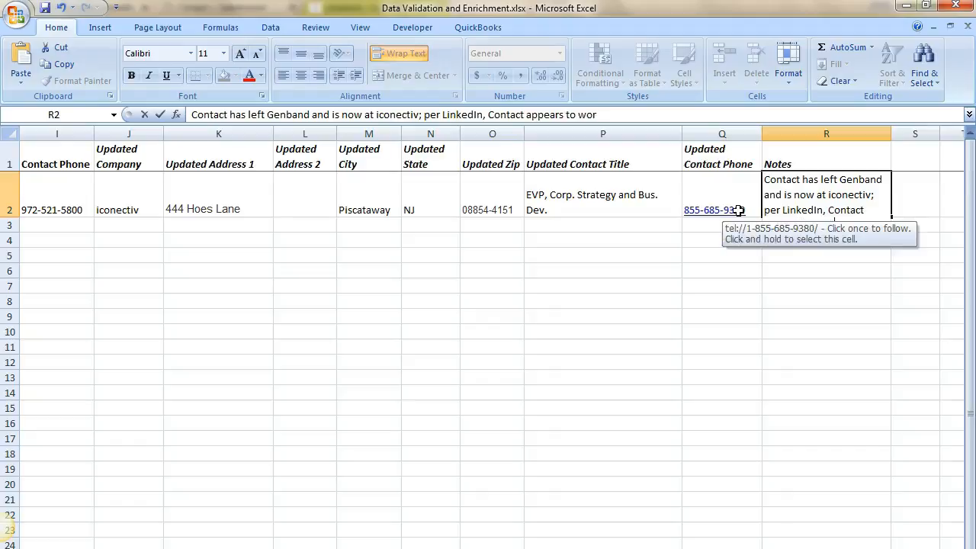
type("k in Washington DC rather than N")
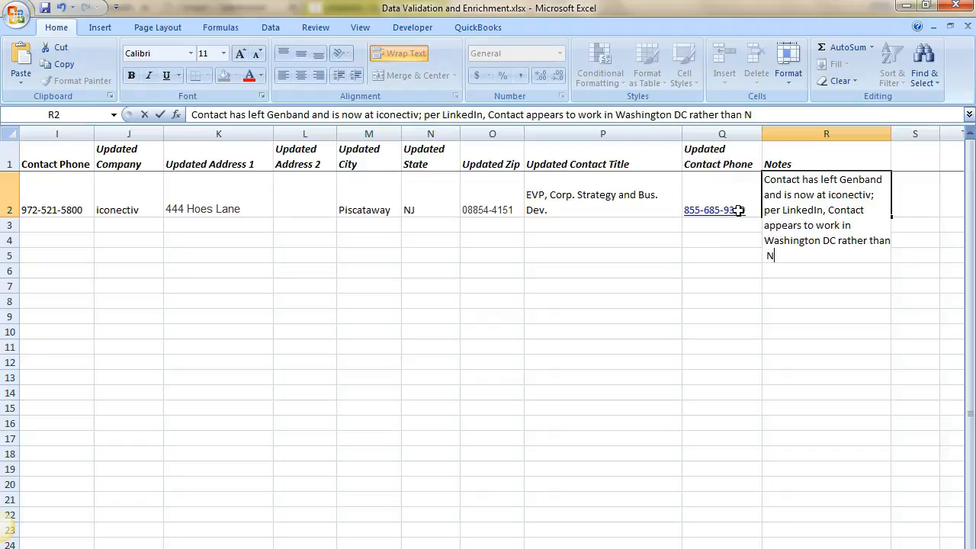
type("J with the company headq")
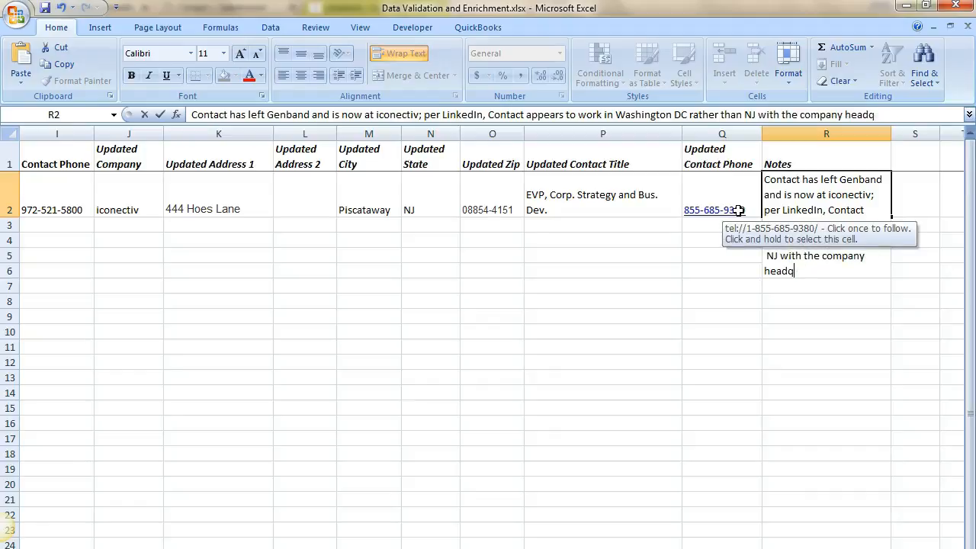
key("Tab")
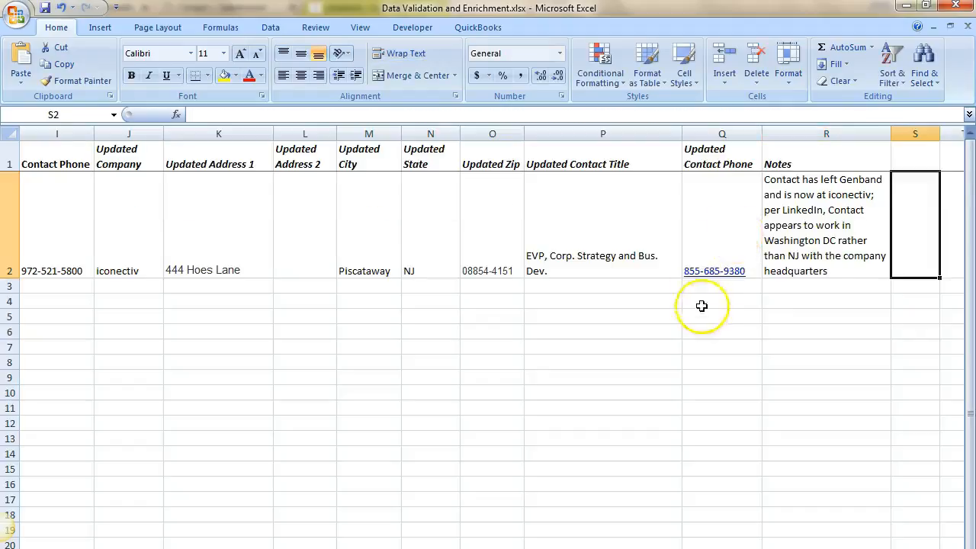
left_click(776, 275)
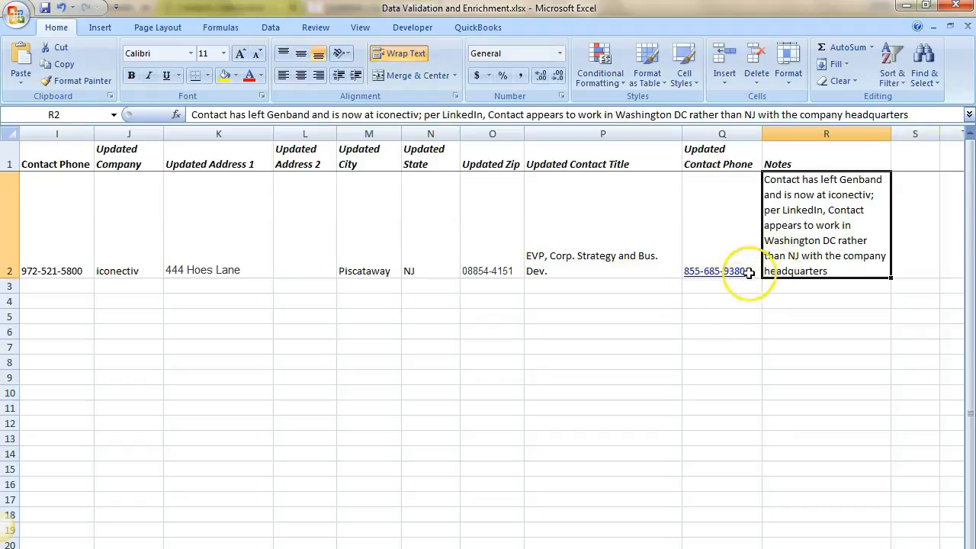